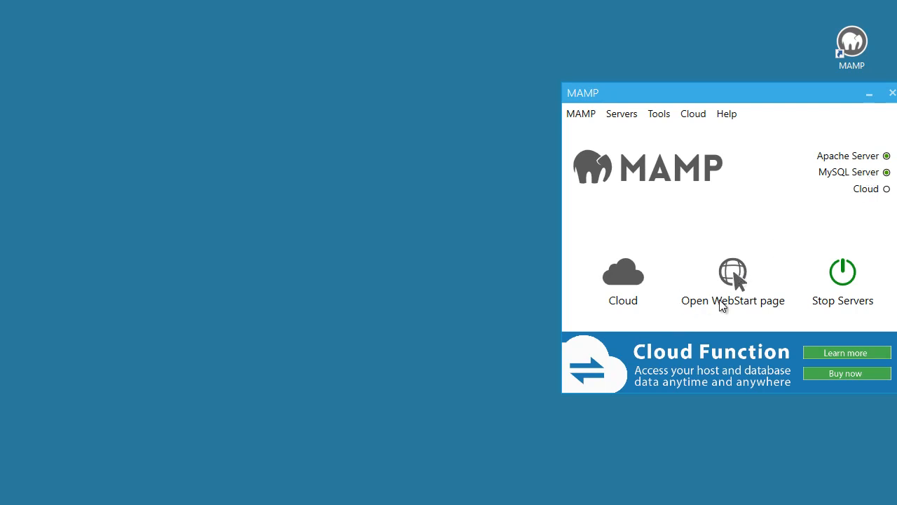
- Note the MySQL parameters (localhost, port 3306, user root) and minimise Firefox
click(733, 272)
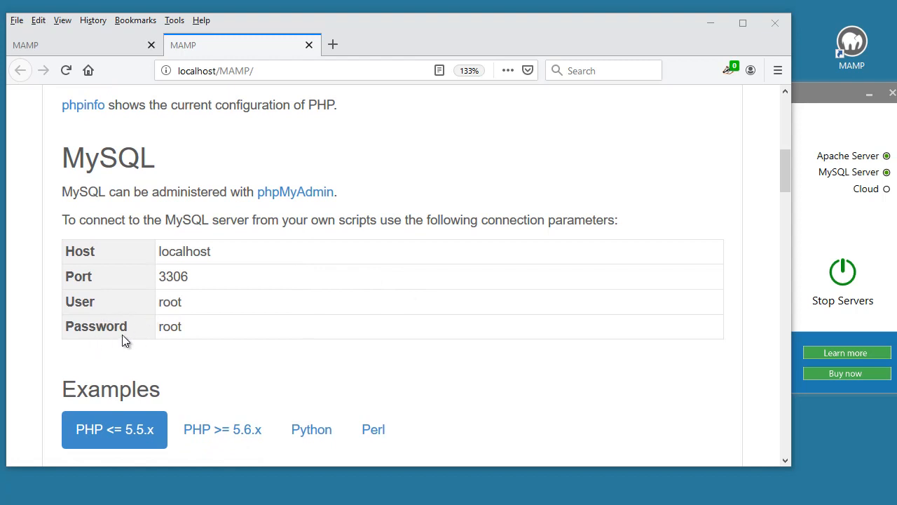
click(711, 23)
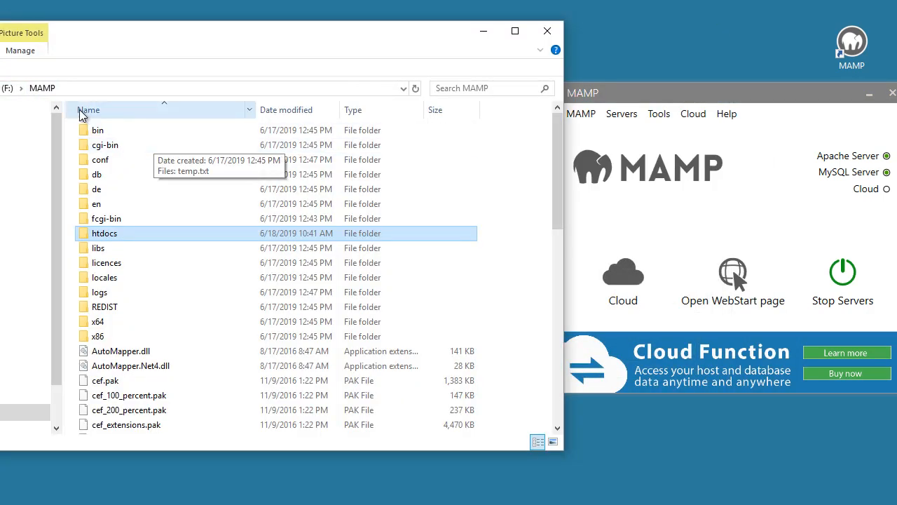
- View connect.php and index.php inside htdocs, then close the folder window
double_click(105, 238)
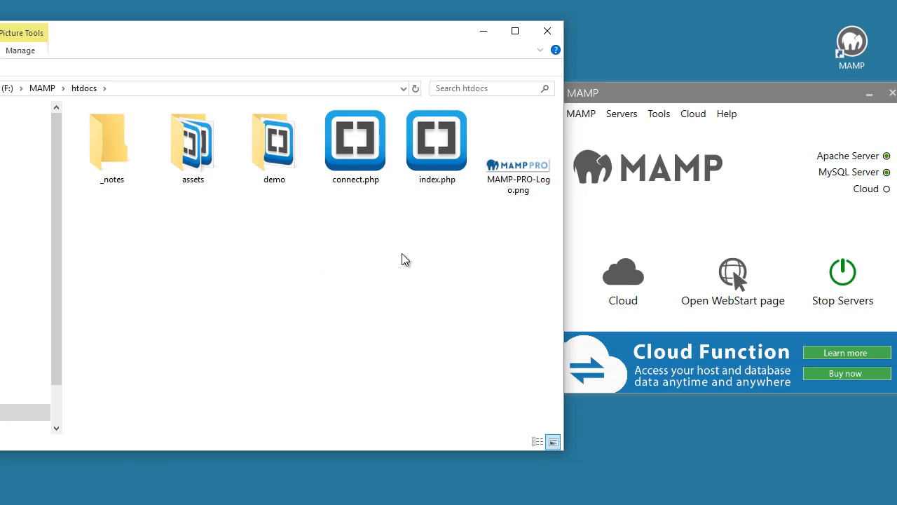
click(547, 30)
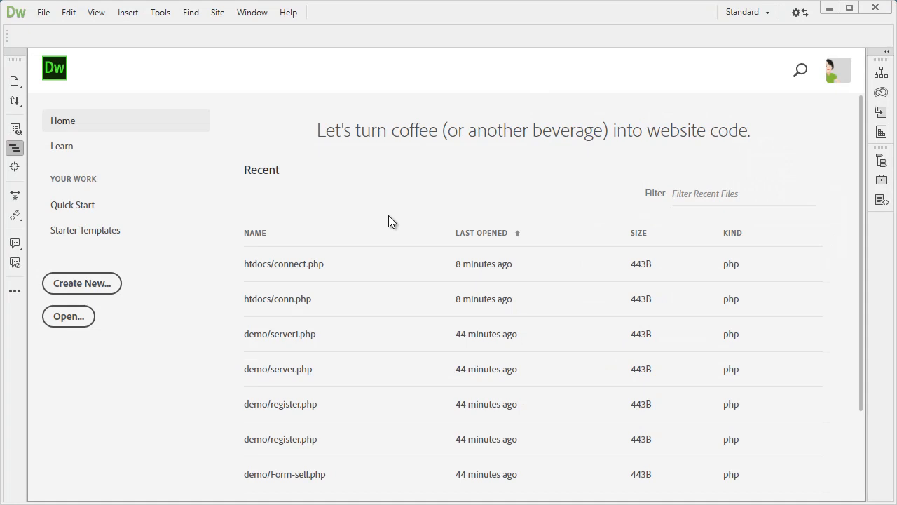
- Show the Files panel and bring up Manage Sites from the site dropdown
click(218, 18)
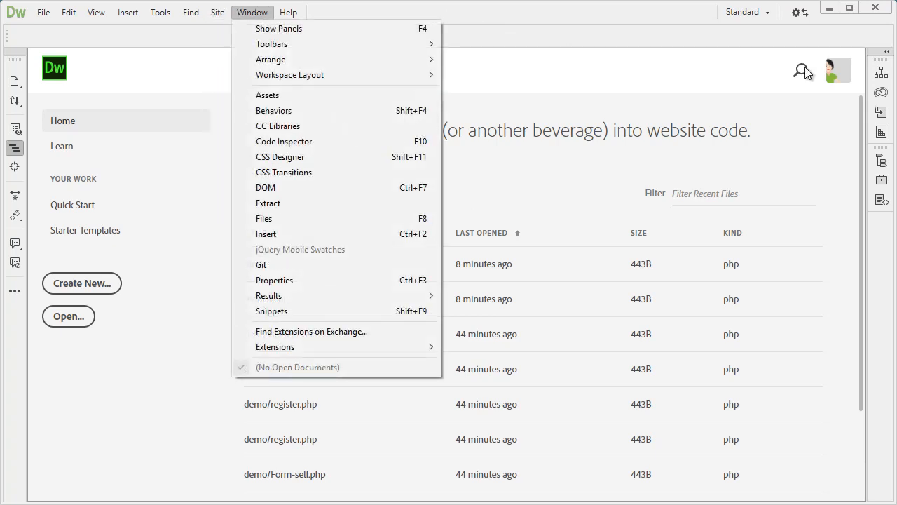
click(882, 77)
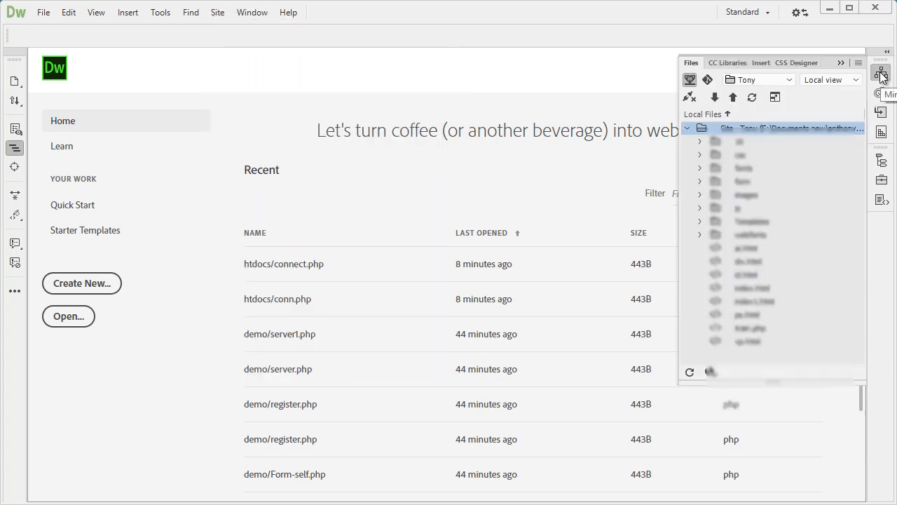
click(785, 79)
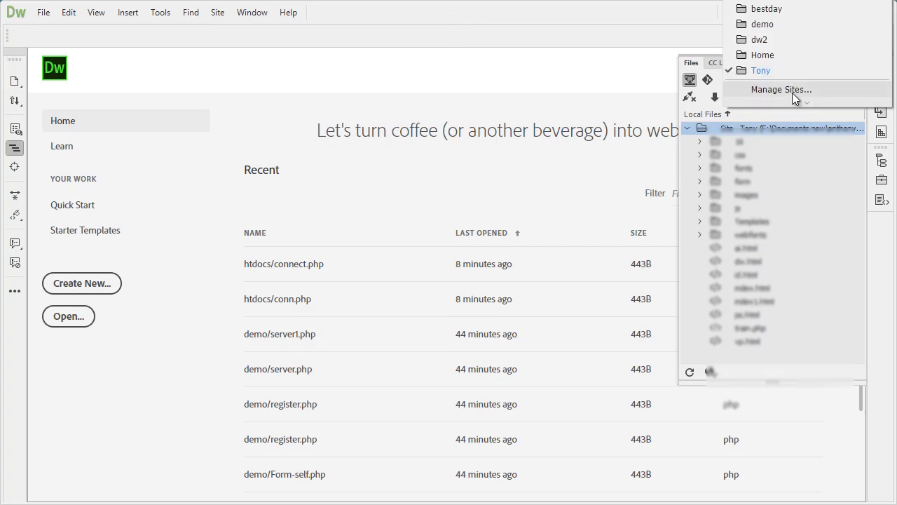
click(791, 92)
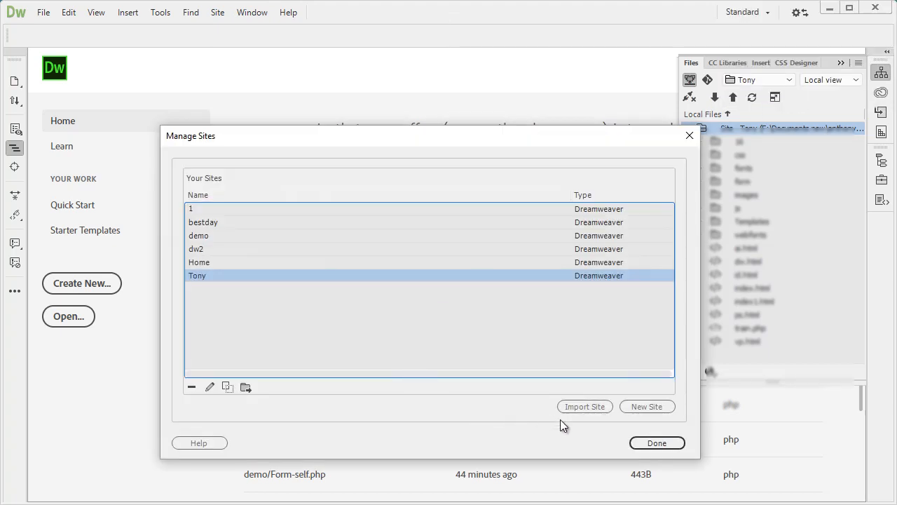
- Create a new site 'test' with local site folder F:\MAMP\htdocs\
click(648, 407)
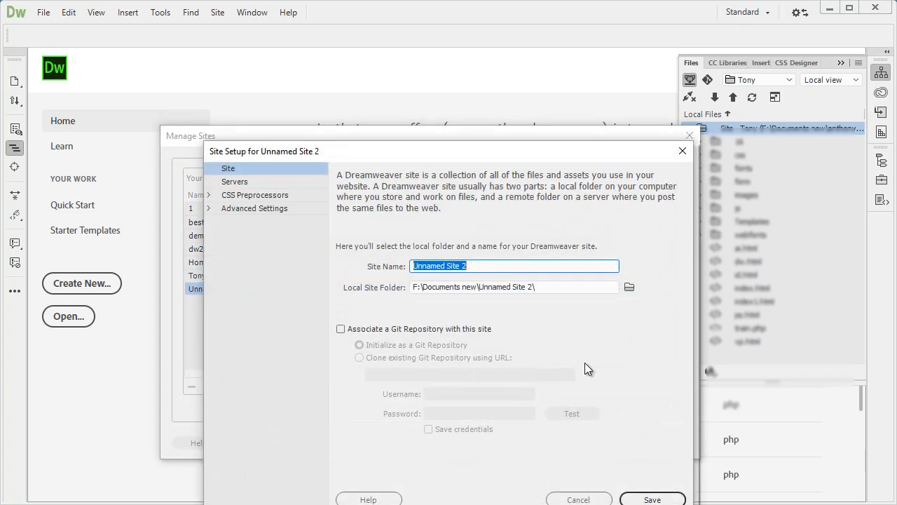
text(test)
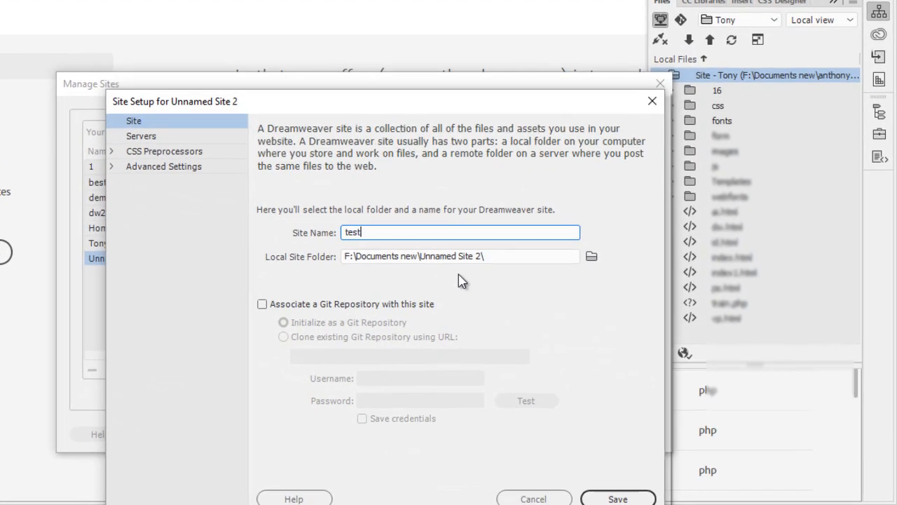
click(592, 258)
click(56, 340)
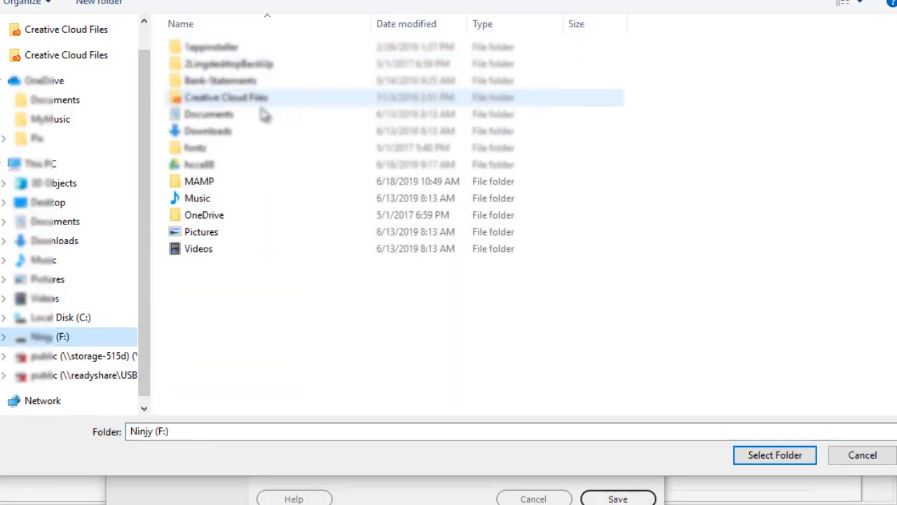
double_click(239, 186)
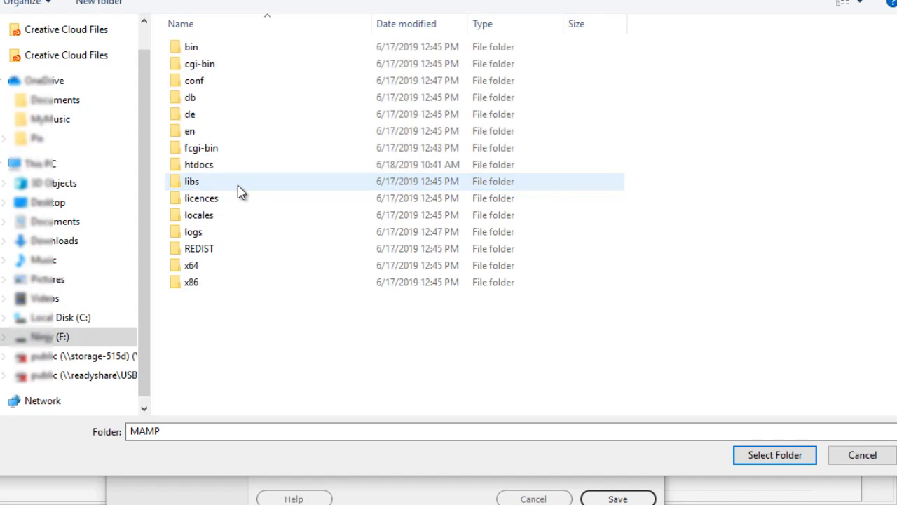
double_click(198, 165)
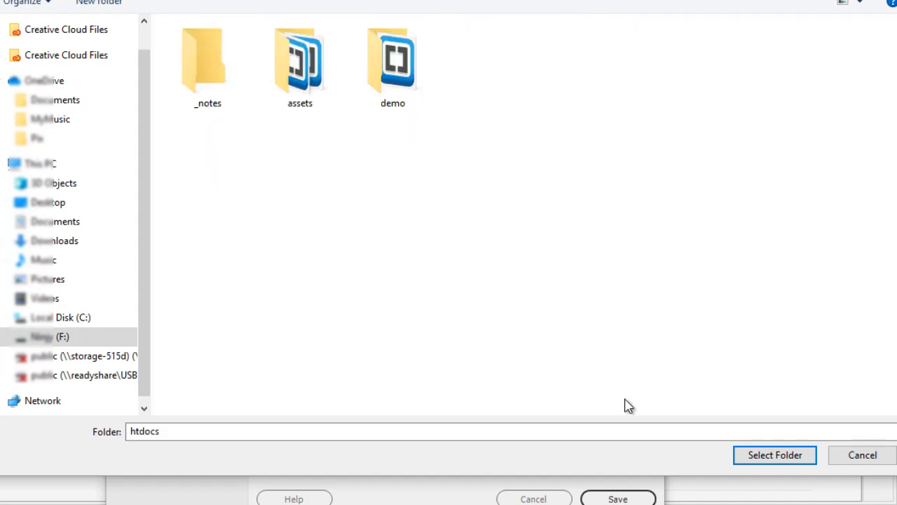
click(766, 464)
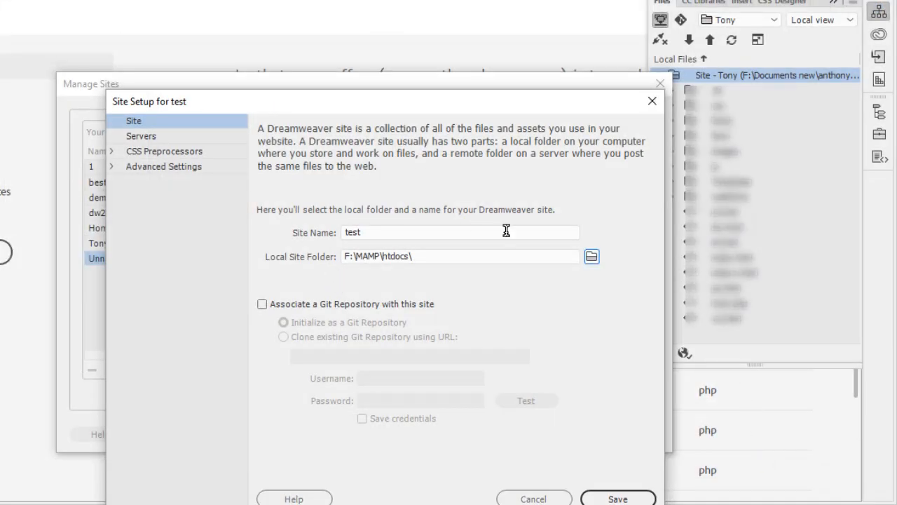
- Add a new server to the site connecting over Local/Network
click(137, 142)
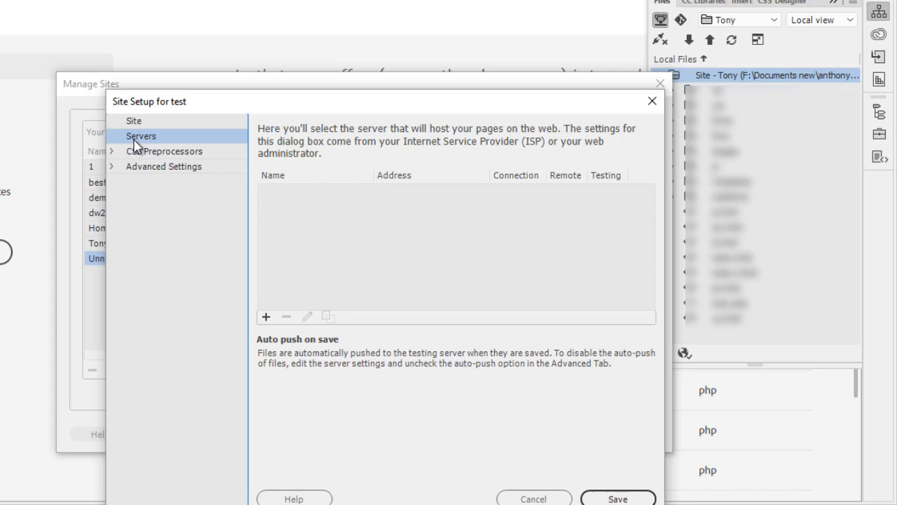
click(266, 319)
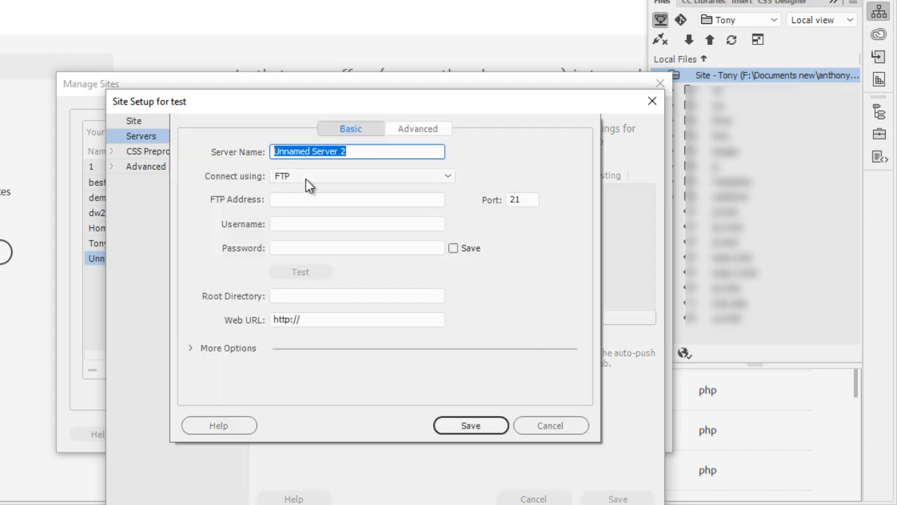
text(testing)
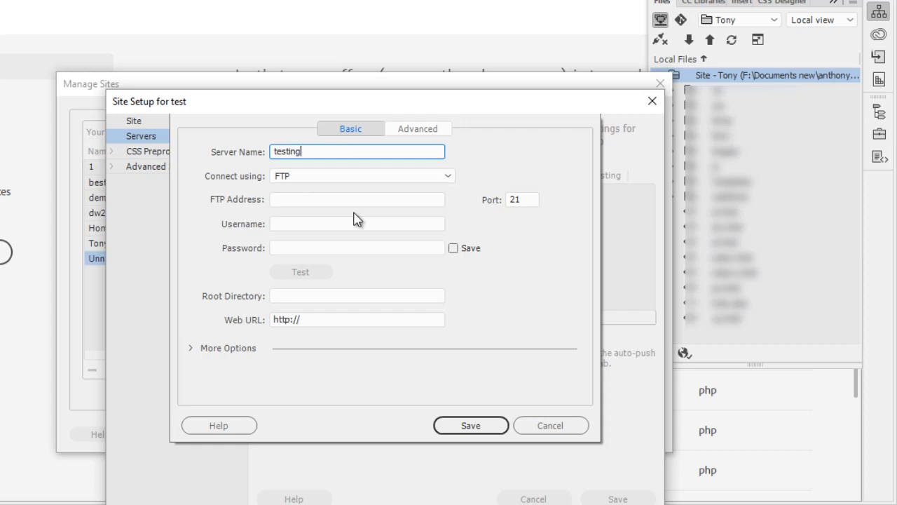
click(334, 176)
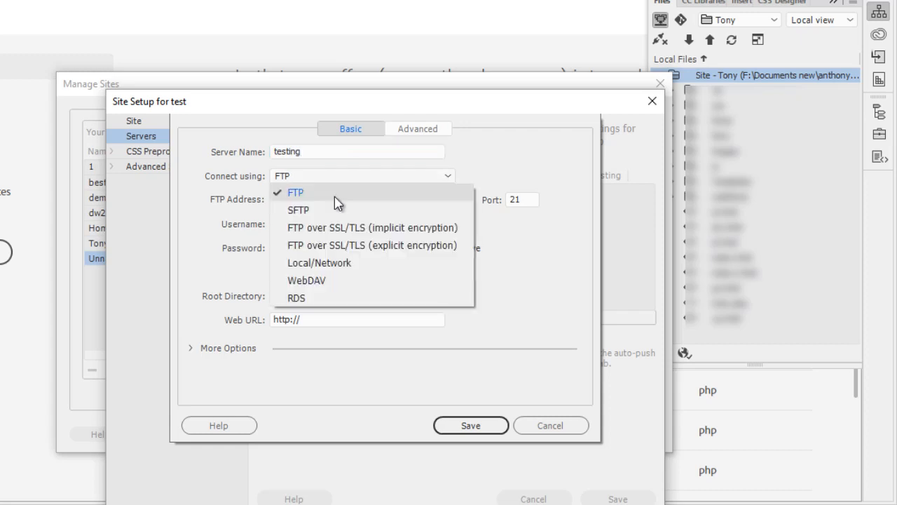
click(337, 194)
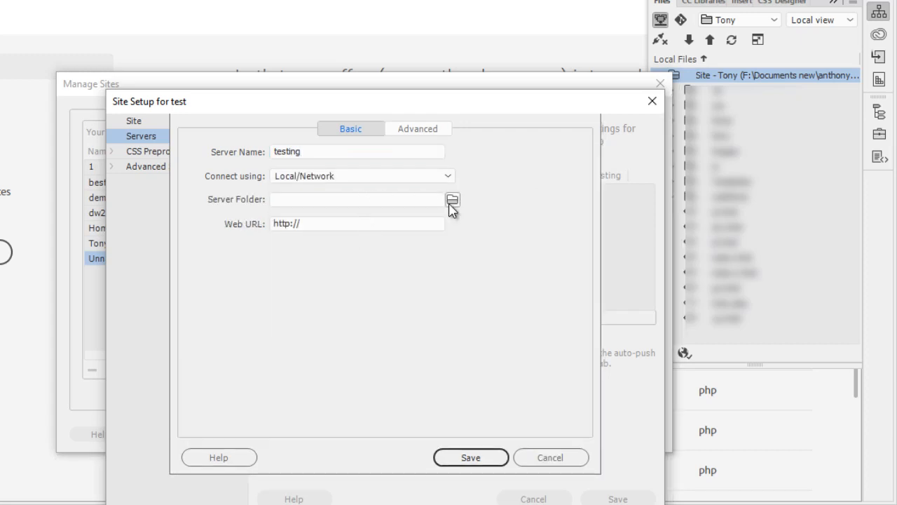
click(452, 201)
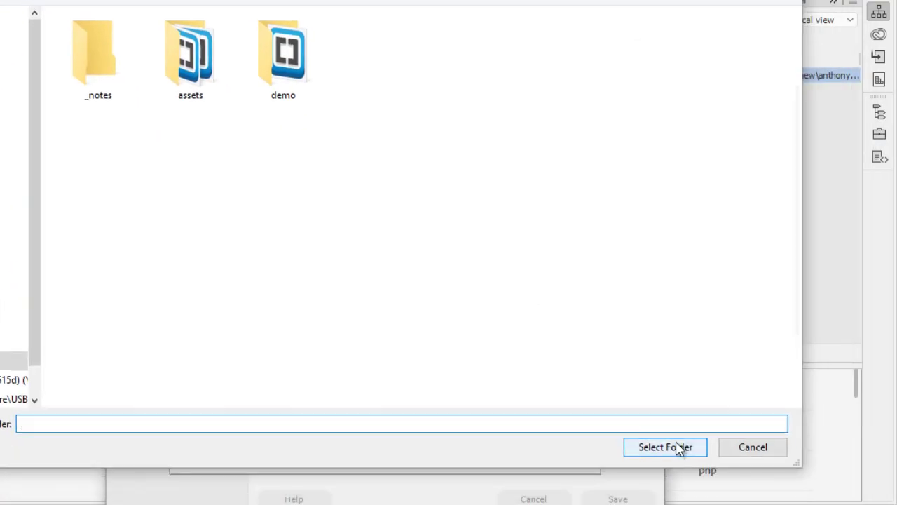
click(679, 449)
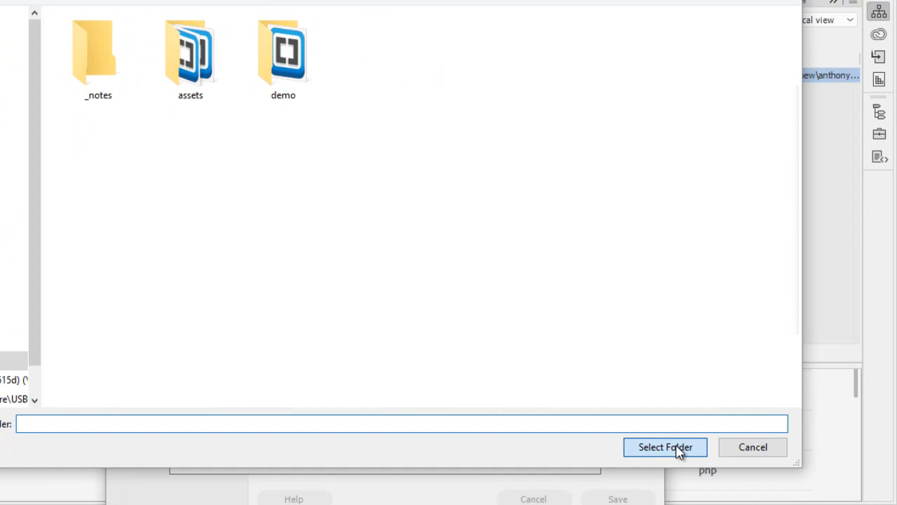
click(347, 223)
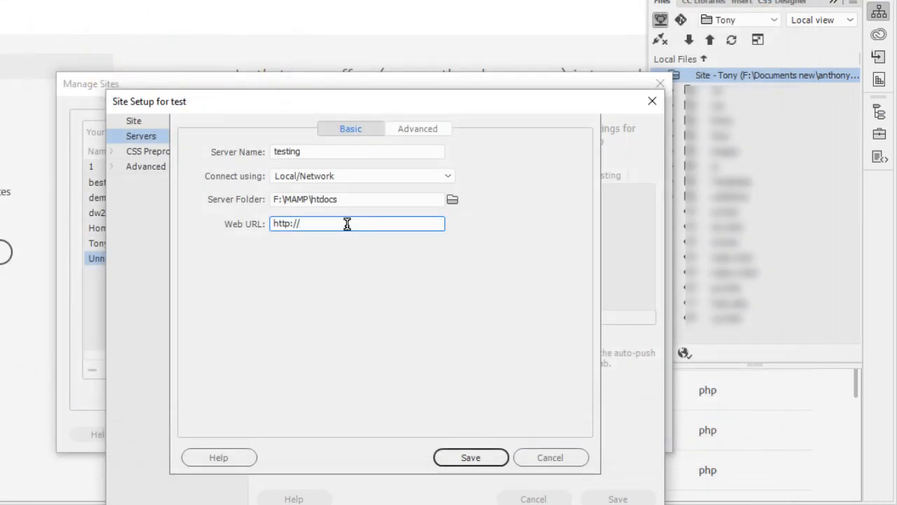
text(lo)
text(calhos)
text(t)
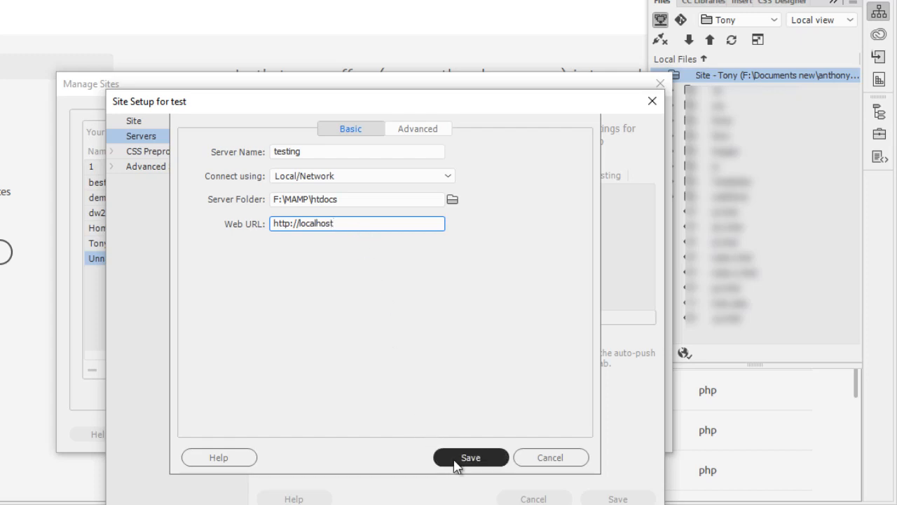
click(470, 457)
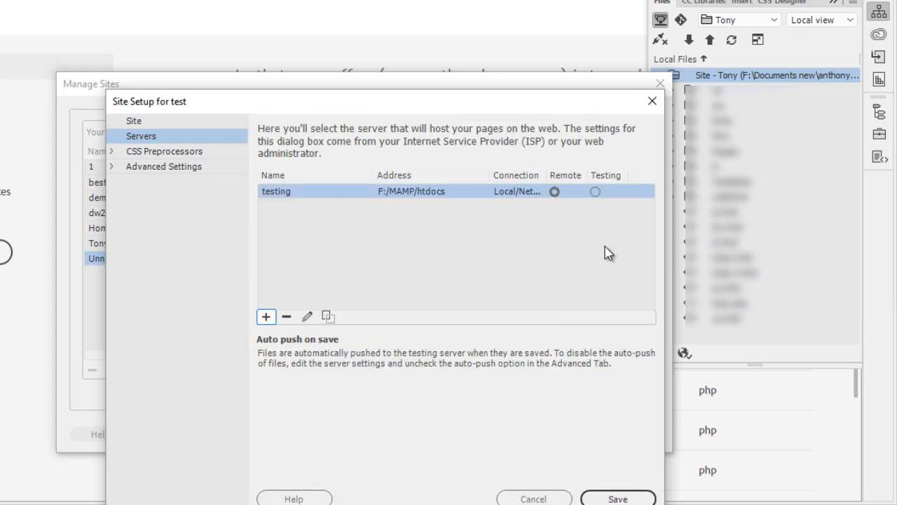
- Mark the server as Testing, finish managing sites and open connect.php in Split view
click(595, 191)
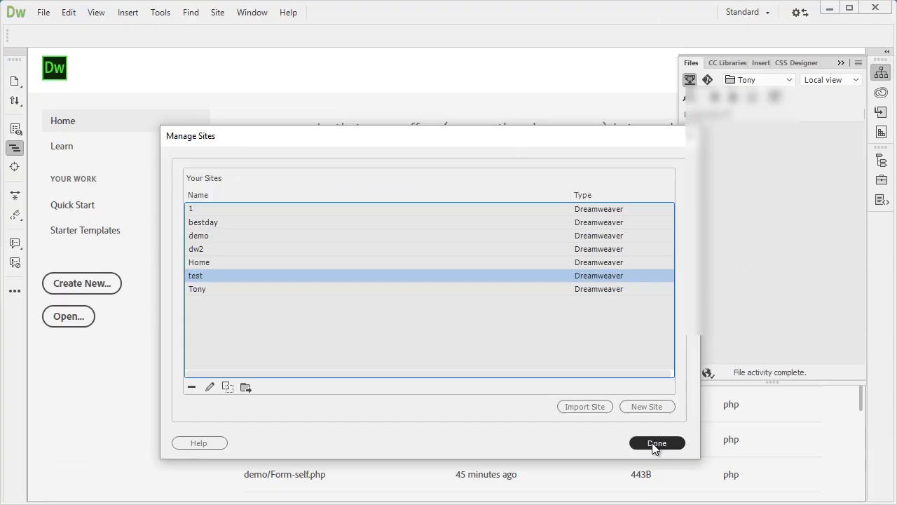
click(654, 445)
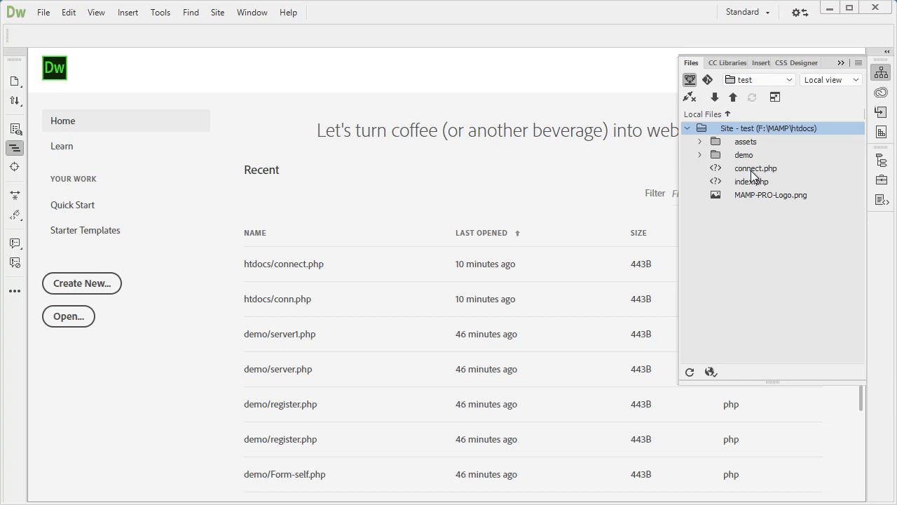
double_click(751, 171)
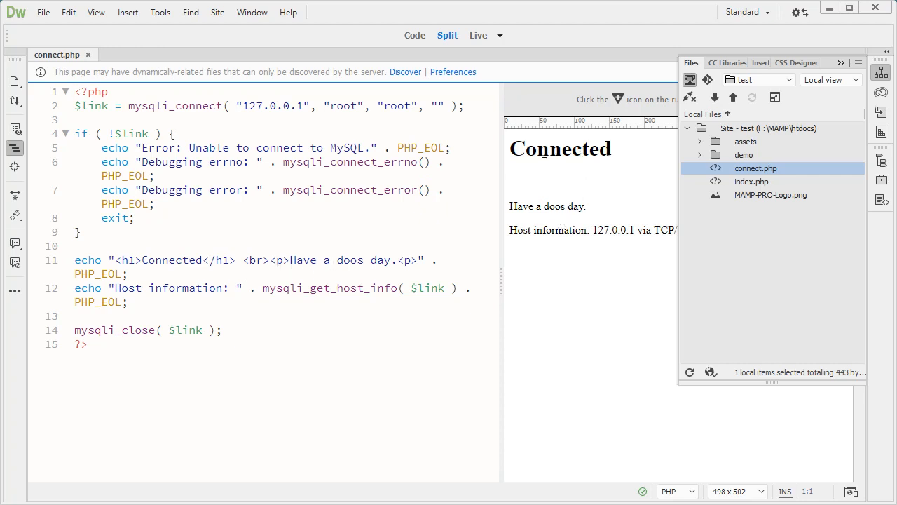
- Switch the preview to Design and back to Live so 'Connected' renders fully
click(499, 37)
click(509, 71)
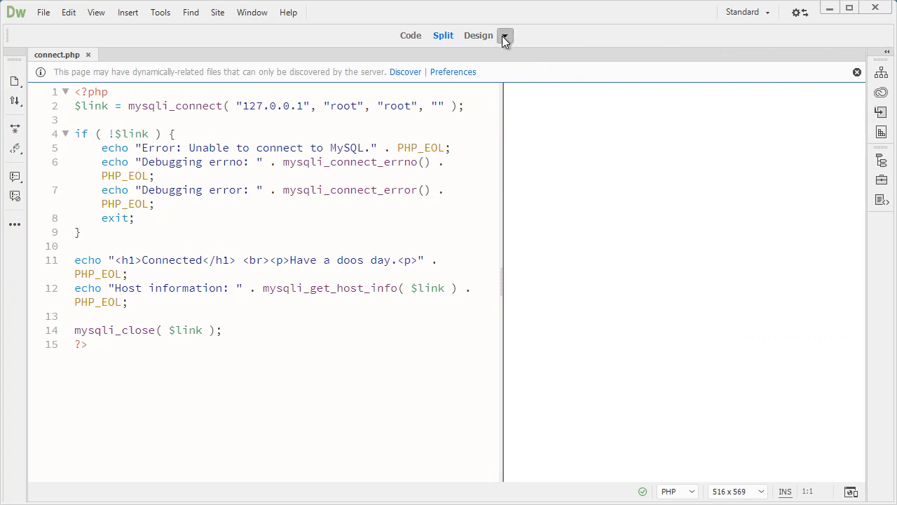
click(504, 37)
click(522, 52)
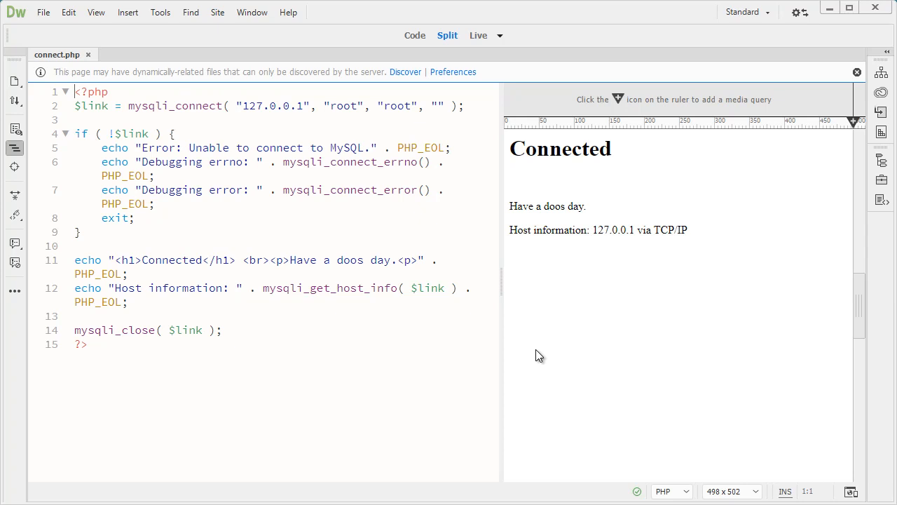
- Show the PHP category in Preferences (Ctrl+U) and keep PHP 5.6 as the version
key(ctrl+u)
scroll(217, 378, down, 1)
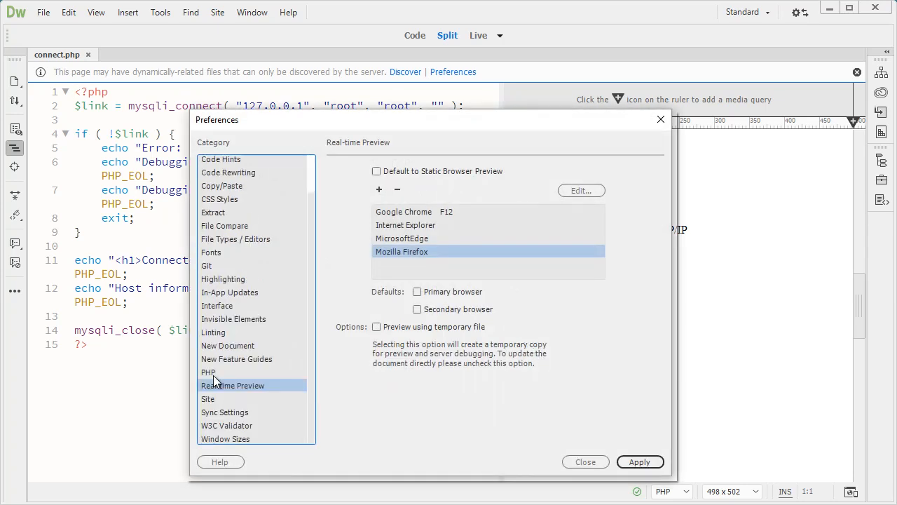
click(216, 373)
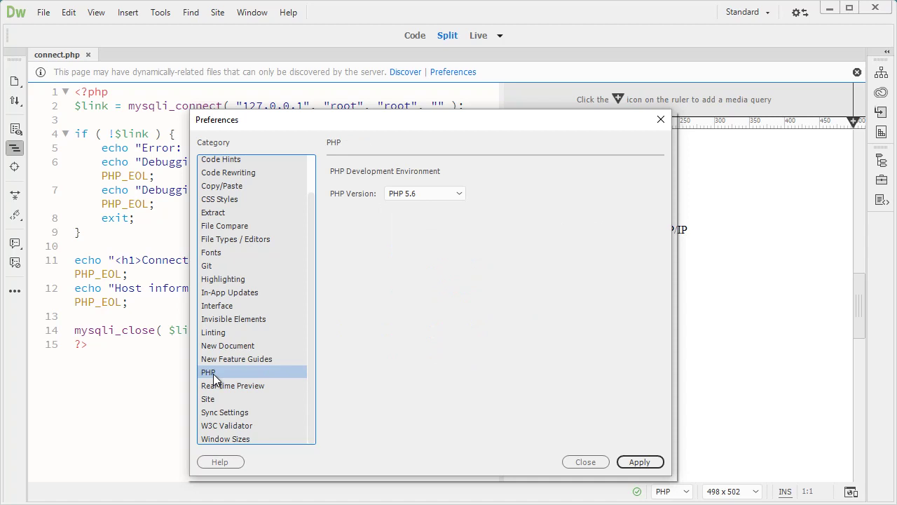
click(457, 195)
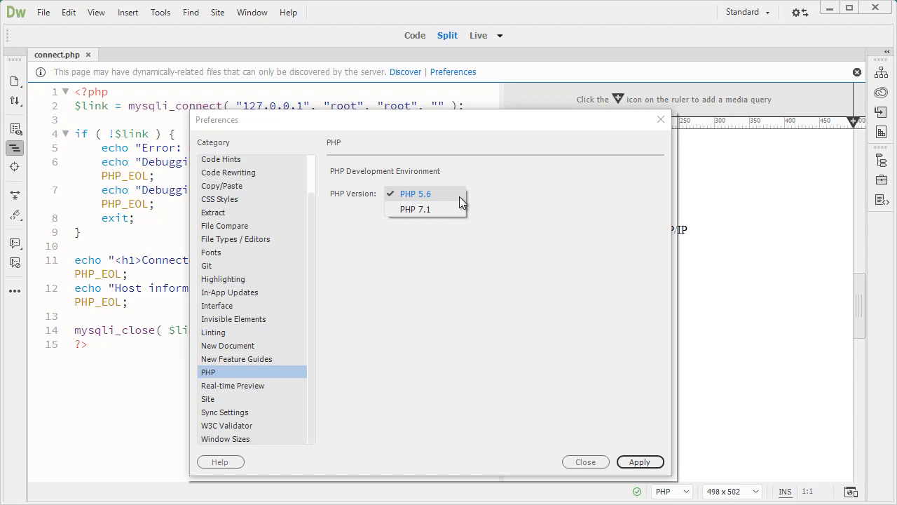
click(459, 196)
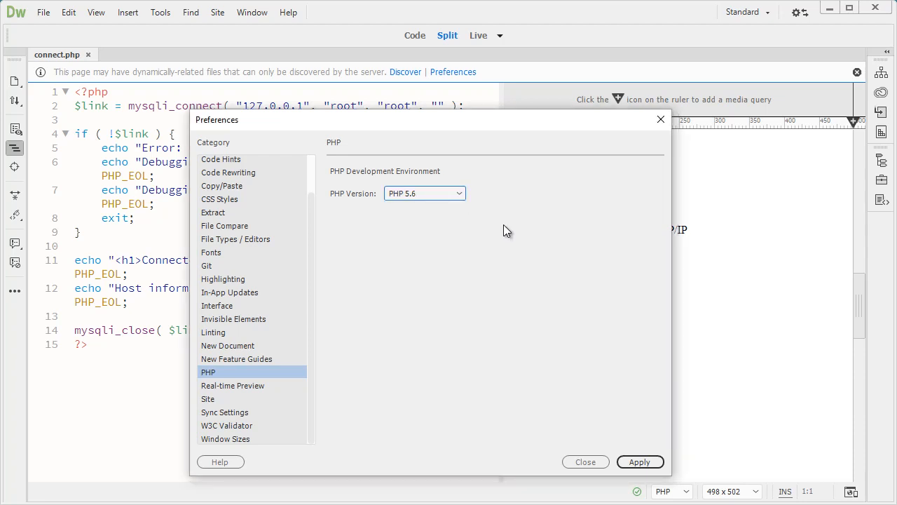